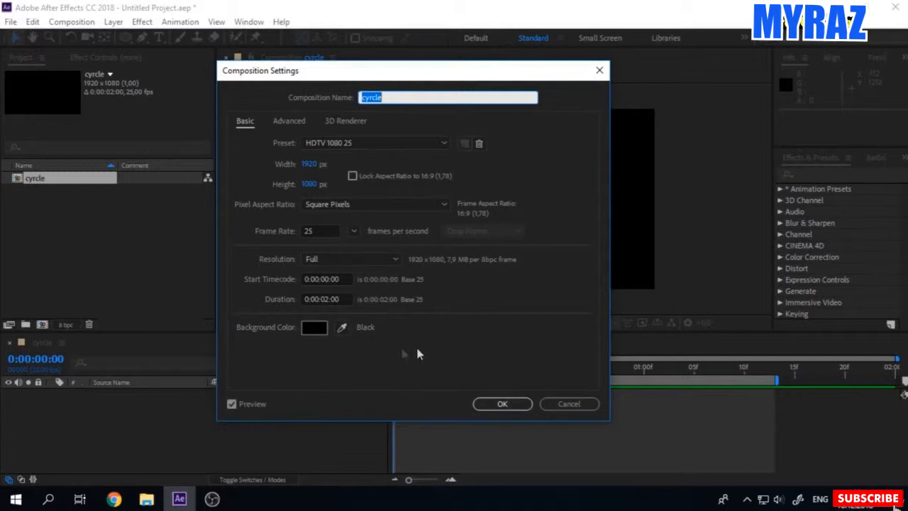
Accept the cyrcle composition settings with a 0:00:02:00 duration and draw an unfilled circle about 824 px wide with a white 200 px stroke.
{"action": "left_click_drag", "start_coordinate": [315, 299], "coordinate": [353, 298]}
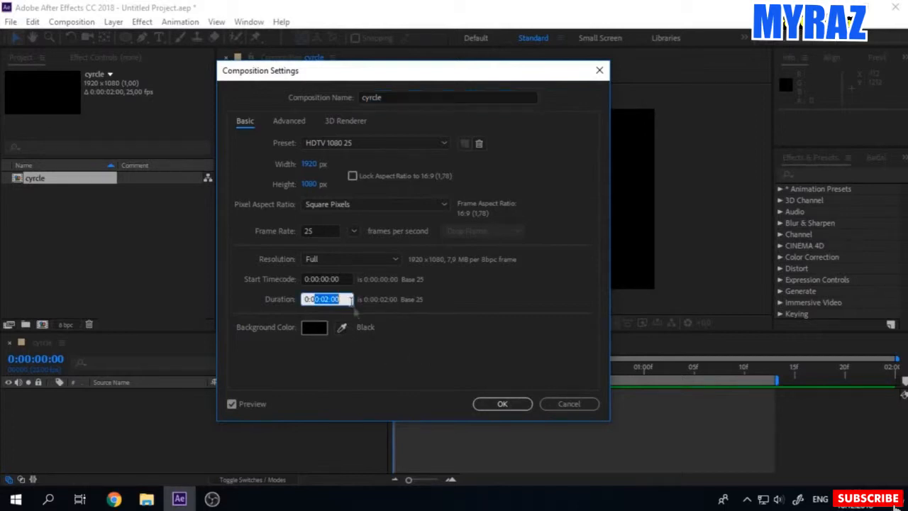
{"action": "left_click", "coordinate": [497, 404]}
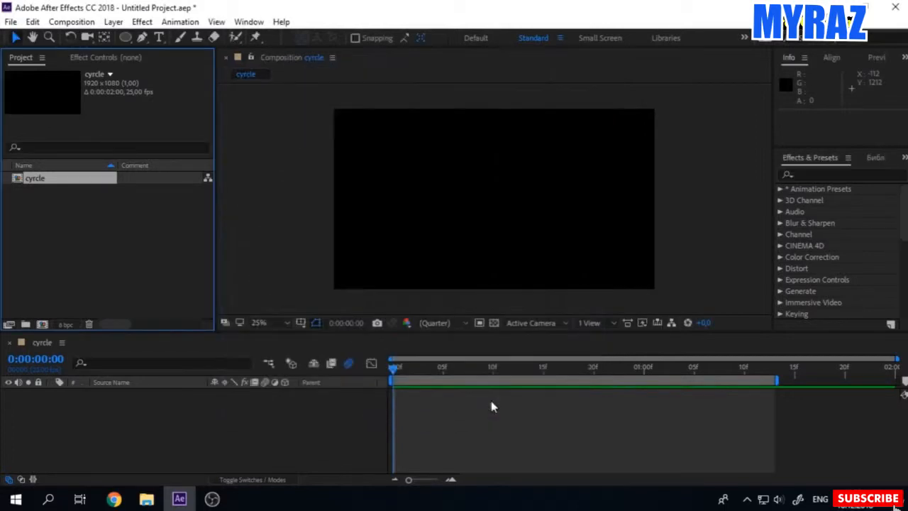
{"action": "left_click", "coordinate": [125, 38]}
{"action": "left_click_drag", "start_coordinate": [124, 42], "coordinate": [172, 72]}
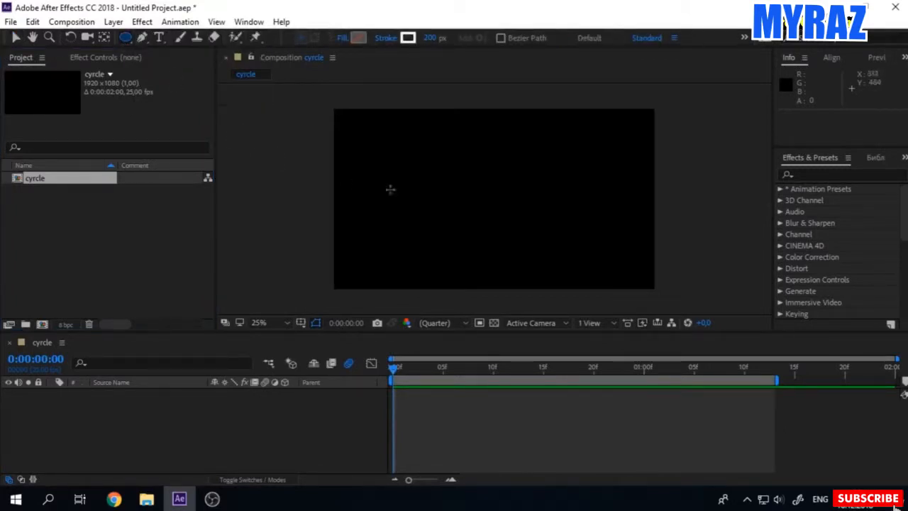
{"action": "left_click_drag", "start_coordinate": [411, 132], "coordinate": [550, 237]}
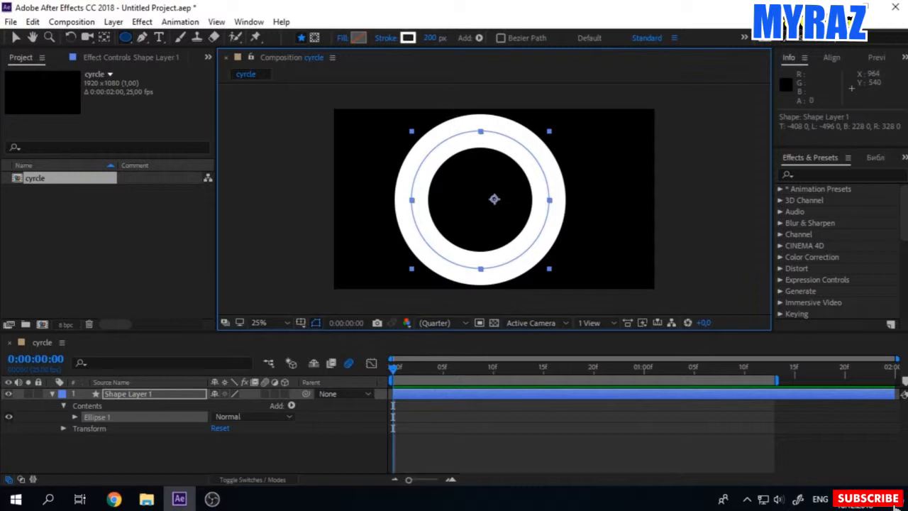
Center the circle layer's anchor point in its layer content and switch back to the Selection tool.
{"action": "left_click", "coordinate": [113, 22]}
{"action": "mouse_move", "coordinate": [153, 164]}
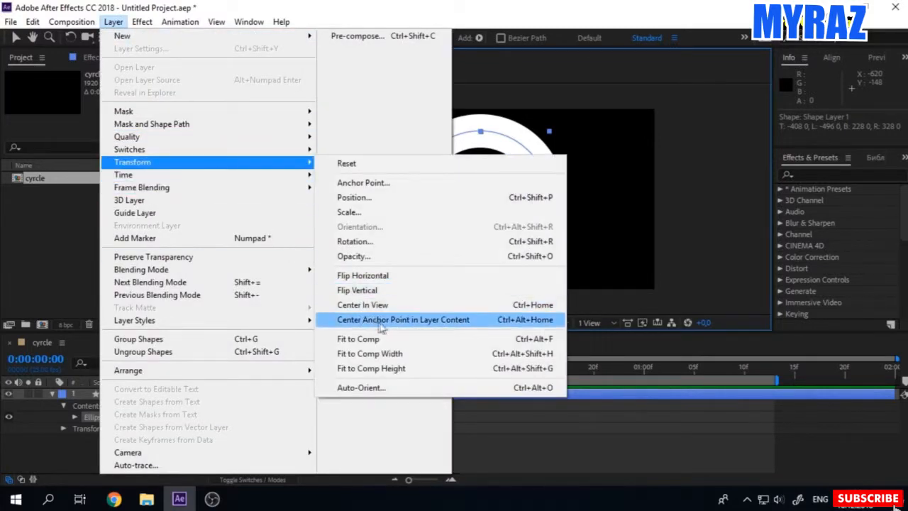
{"action": "left_click", "coordinate": [448, 320]}
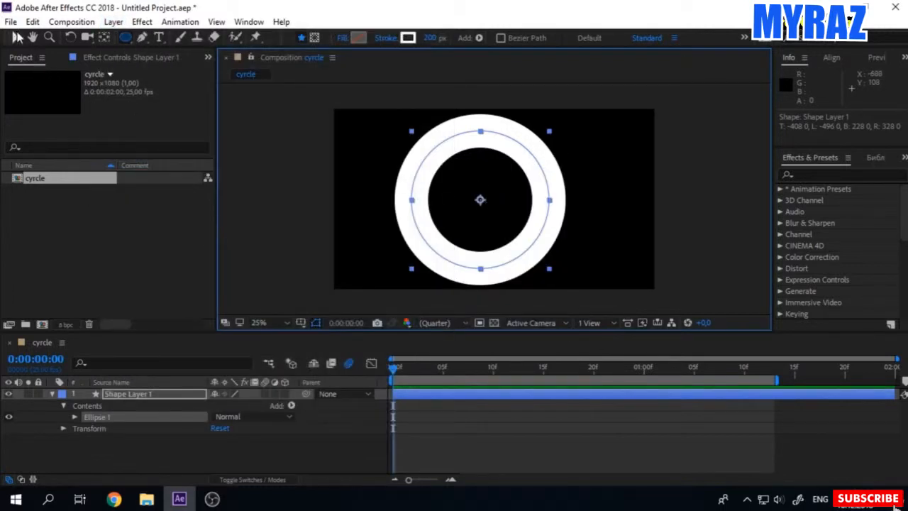
{"action": "left_click", "coordinate": [16, 39]}
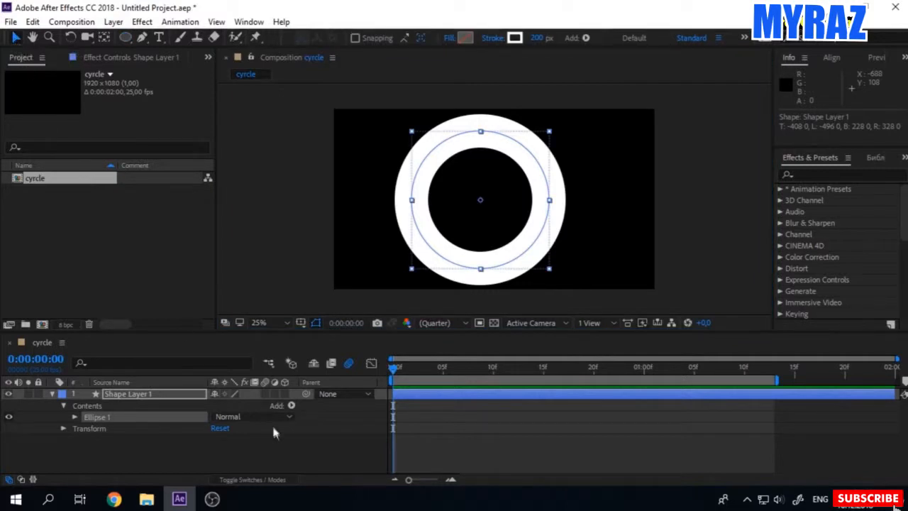
Set the circle layer's Scale to 0% and add a Scale keyframe at 0:00:00:00.
{"action": "left_click", "coordinate": [133, 399]}
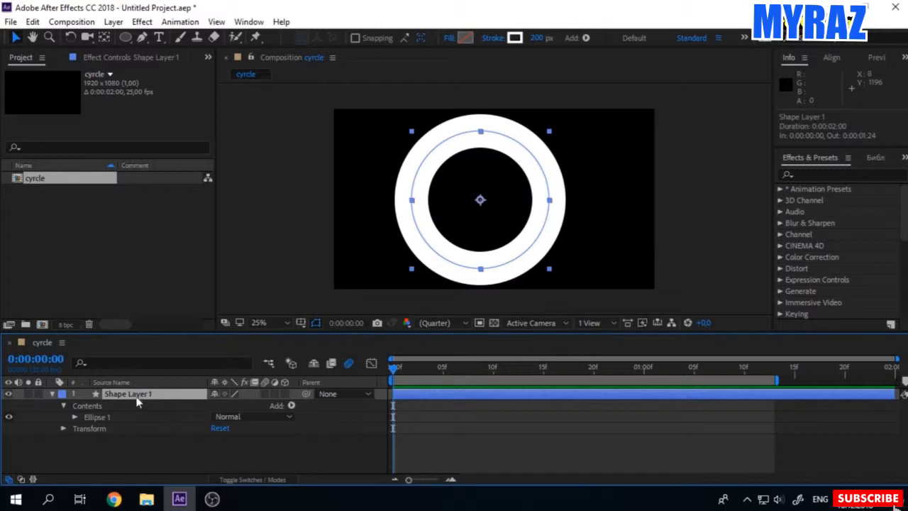
{"action": "key", "text": "s"}
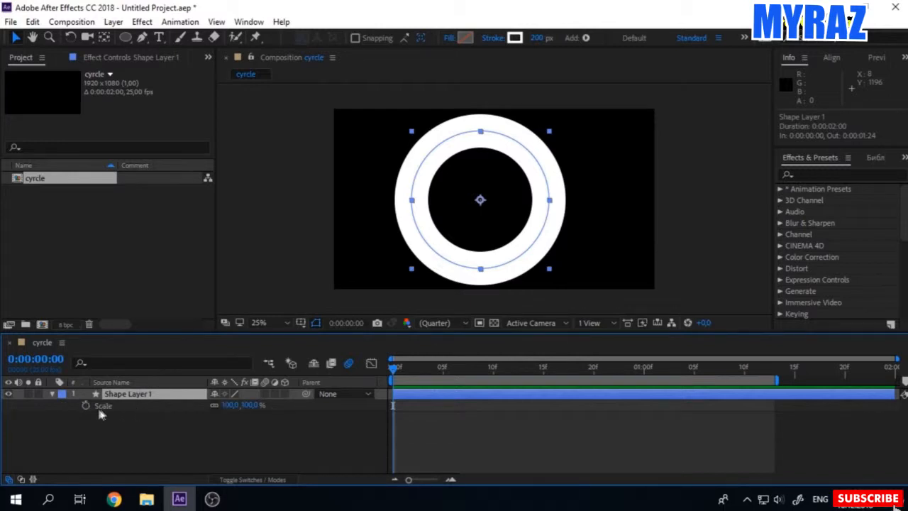
{"action": "left_click_drag", "start_coordinate": [228, 413], "coordinate": [107, 409]}
{"action": "left_click", "coordinate": [235, 405]}
{"action": "key", "text": "Return"}
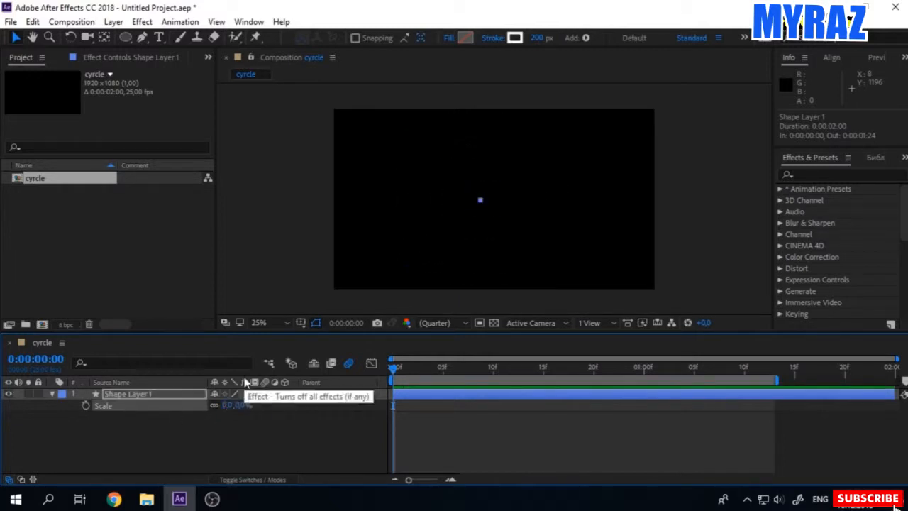
{"action": "left_click", "coordinate": [85, 405]}
Keyframe the circle's Scale at 100% at 0:00:01:00 and move the circle to about 948, 540 in the composition.
{"action": "left_click", "coordinate": [644, 368]}
{"action": "left_click", "coordinate": [232, 405]}
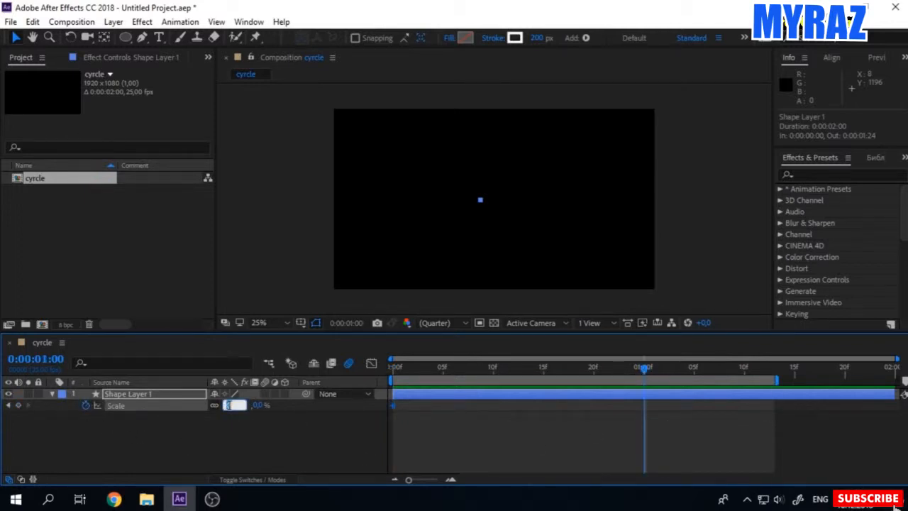
{"action": "type", "text": "100"}
{"action": "key", "text": "Return"}
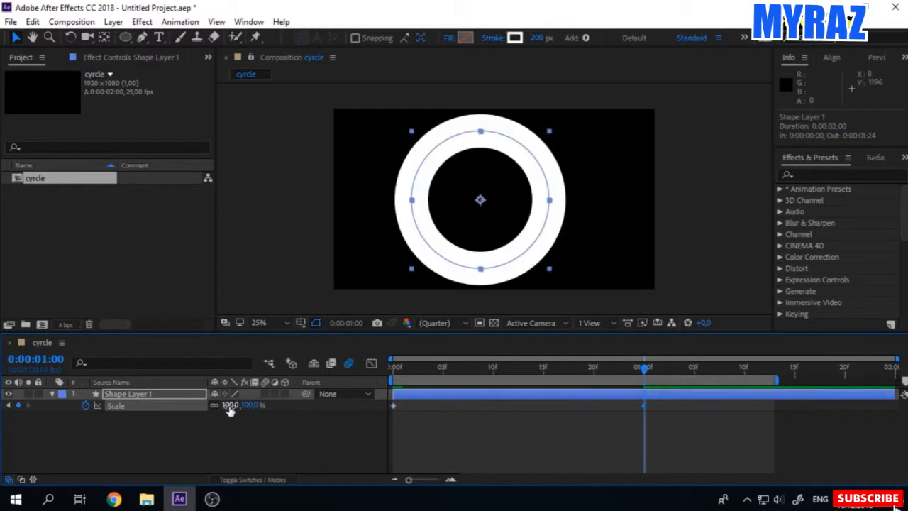
{"action": "left_click_drag", "start_coordinate": [508, 195], "coordinate": [521, 197]}
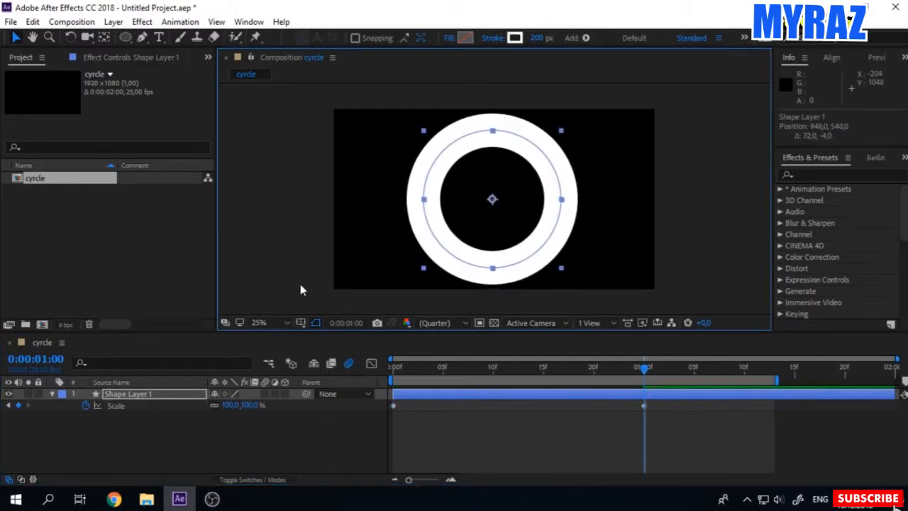
Expand the ellipse's Stroke 1 properties and add a Stroke Width keyframe of 200 at 0:00:00:00.
{"action": "left_click", "coordinate": [52, 394]}
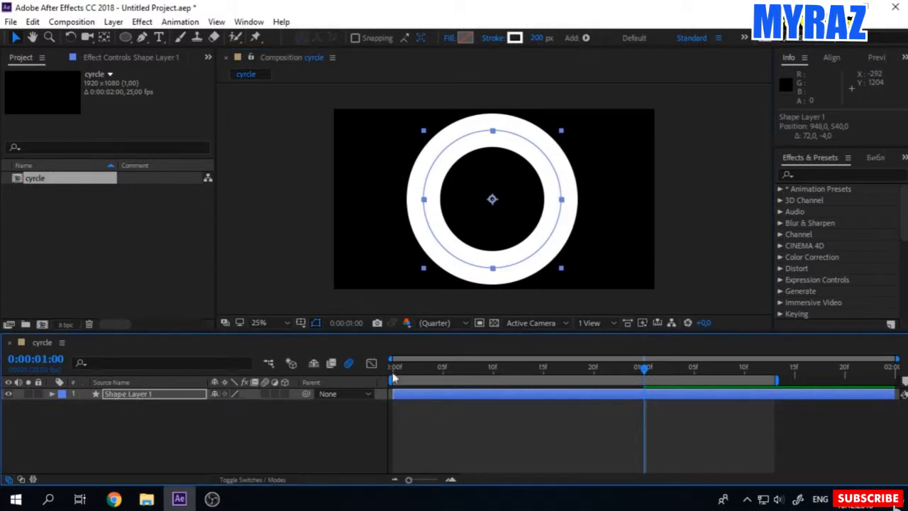
{"action": "left_click", "coordinate": [52, 394]}
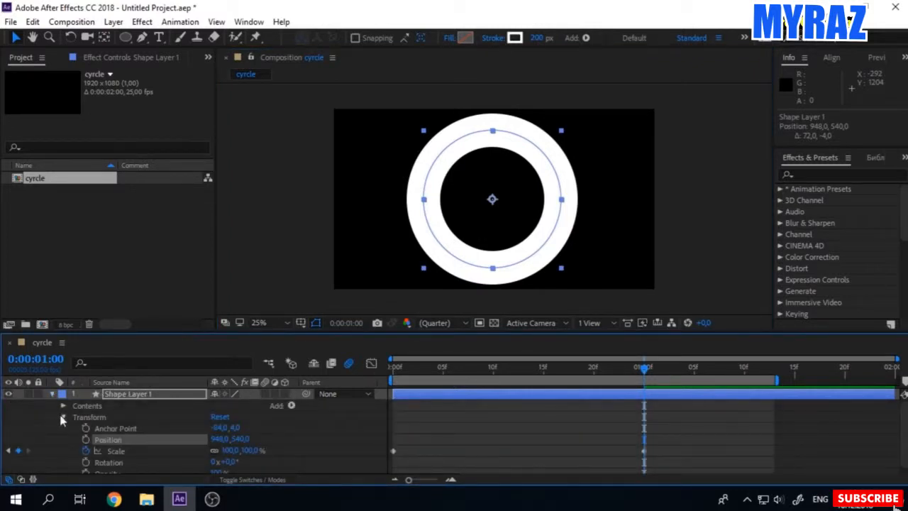
{"action": "left_click", "coordinate": [62, 418]}
{"action": "left_click", "coordinate": [64, 406]}
{"action": "left_click", "coordinate": [75, 418]}
{"action": "left_click", "coordinate": [86, 440]}
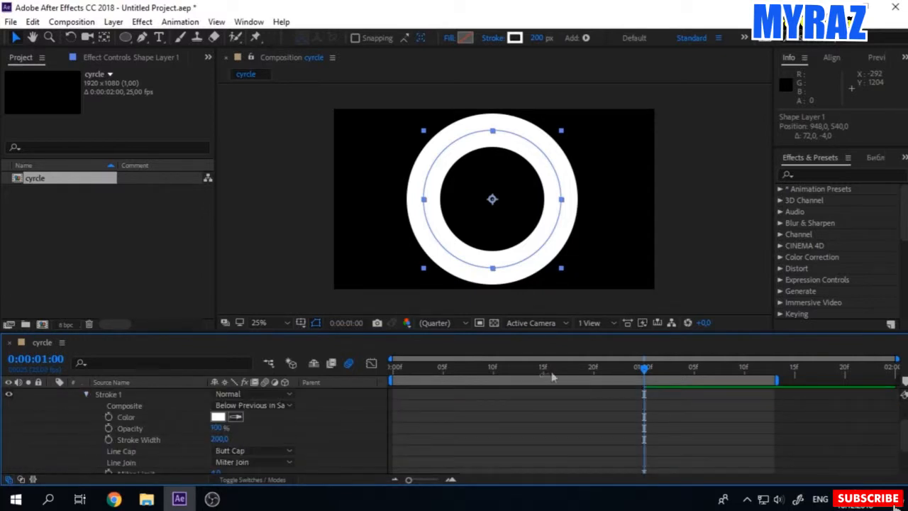
{"action": "left_click_drag", "start_coordinate": [639, 371], "coordinate": [382, 393]}
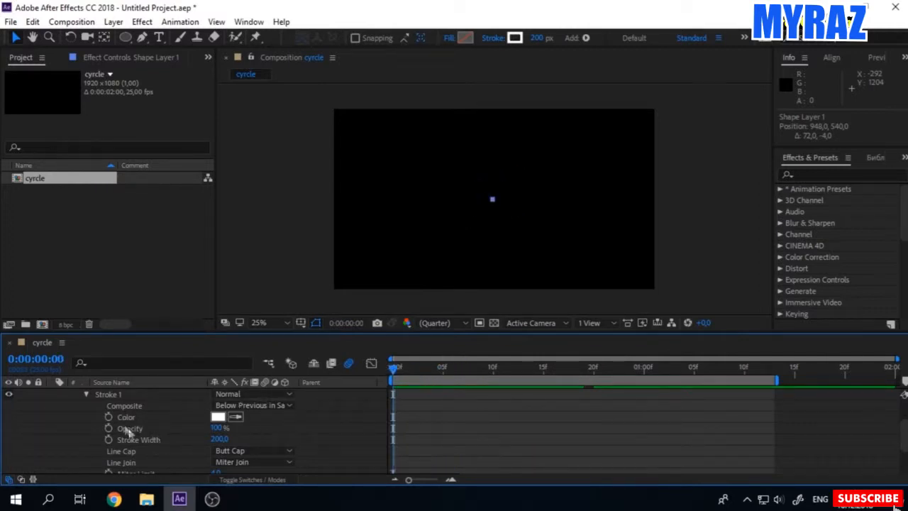
{"action": "left_click", "coordinate": [109, 440]}
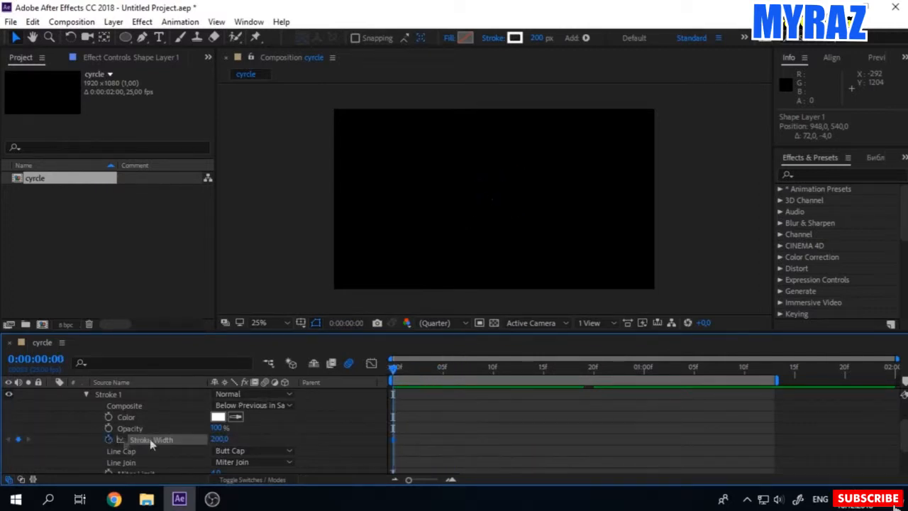
Keyframe the circle's Stroke Width at 0 at 0:00:01:00 and preview the animation.
{"action": "left_click_drag", "start_coordinate": [578, 378], "coordinate": [645, 372]}
{"action": "left_click_drag", "start_coordinate": [219, 439], "coordinate": [60, 476]}
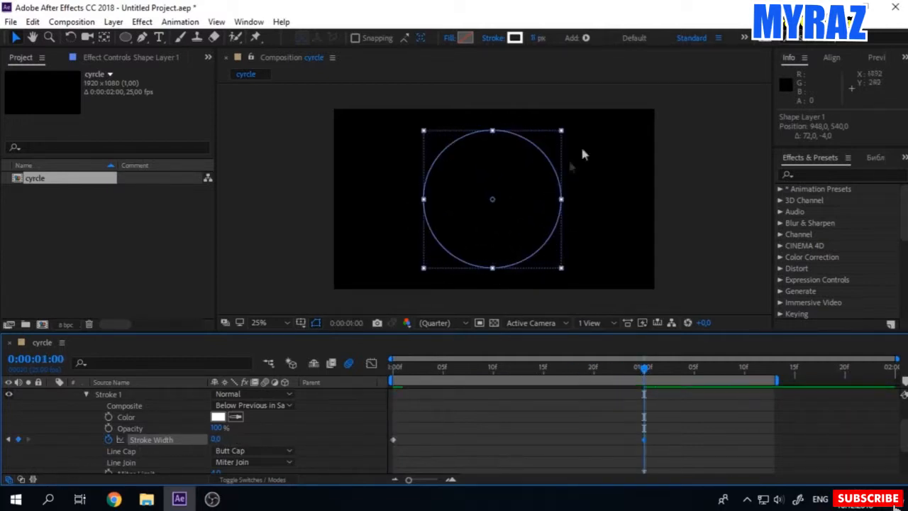
{"action": "left_click", "coordinate": [335, 422]}
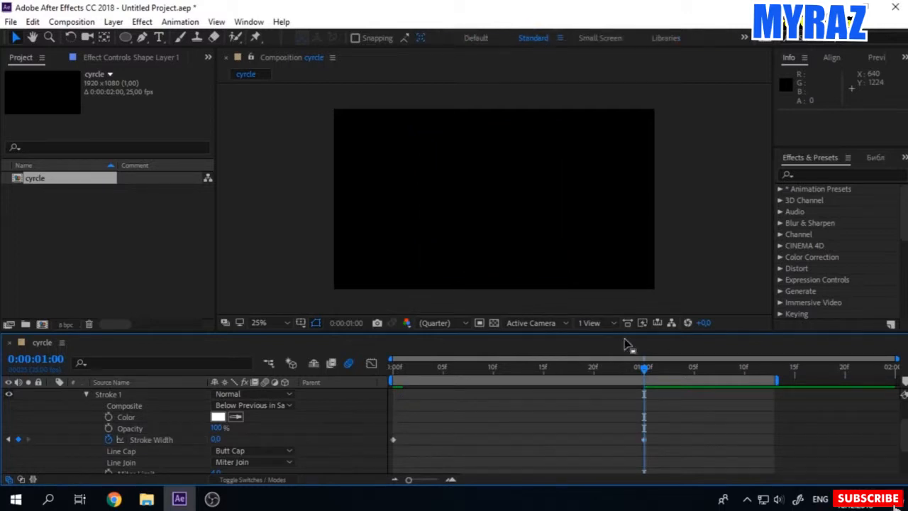
{"action": "key", "text": "space"}
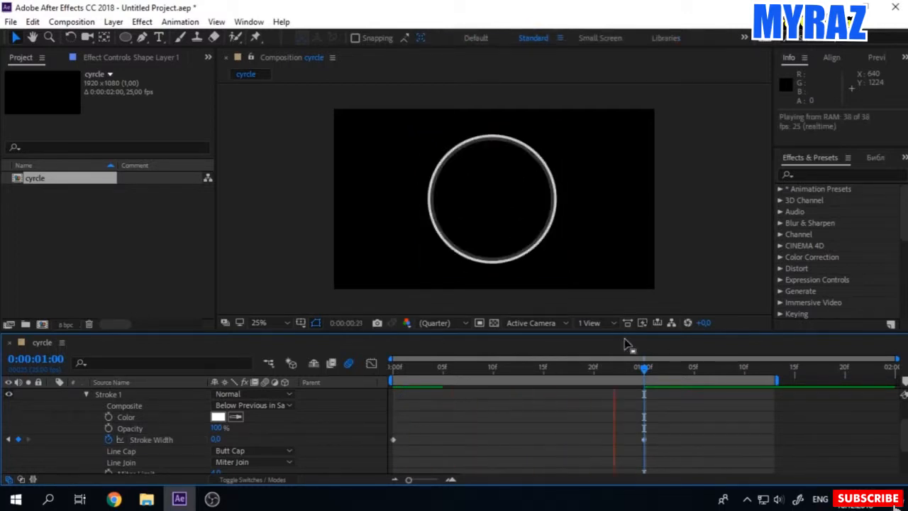
{"action": "key", "text": "space"}
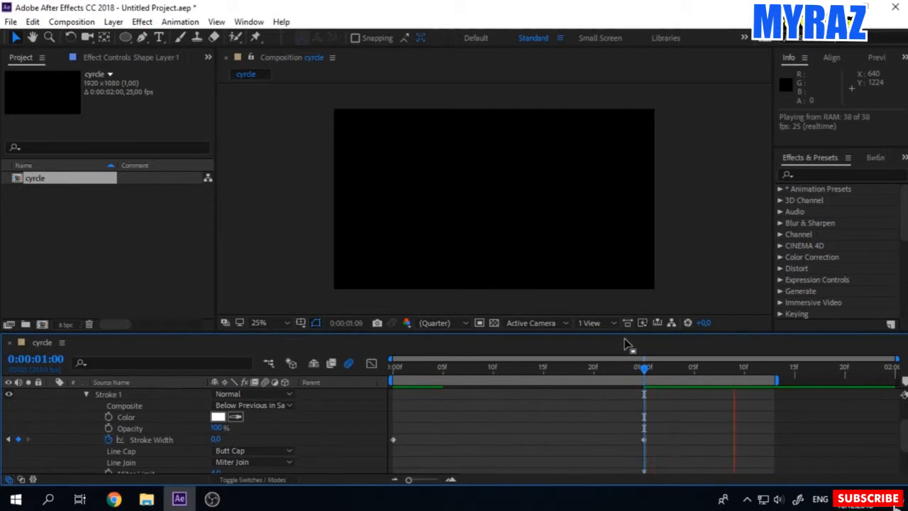
Show only the circle layer's animated properties and apply Easy Ease to all Stroke Width and Scale keyframes.
{"action": "left_click", "coordinate": [113, 422]}
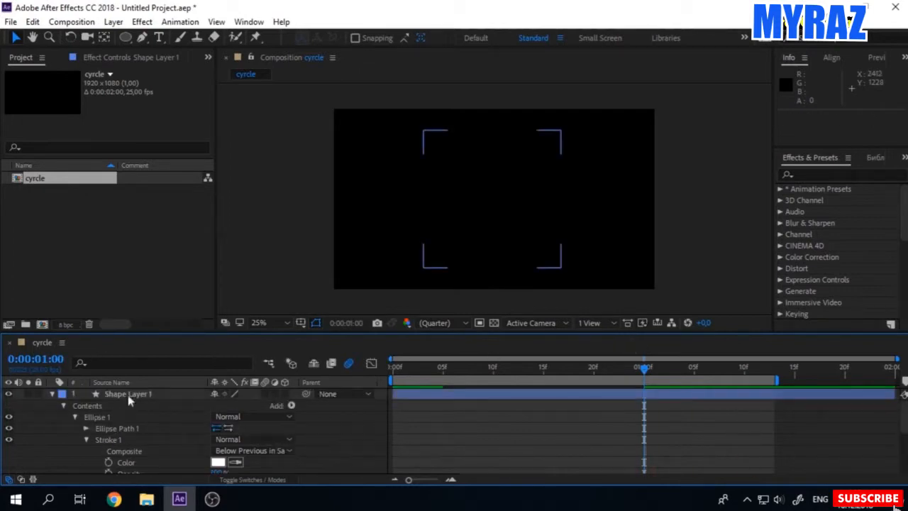
{"action": "left_click", "coordinate": [145, 396]}
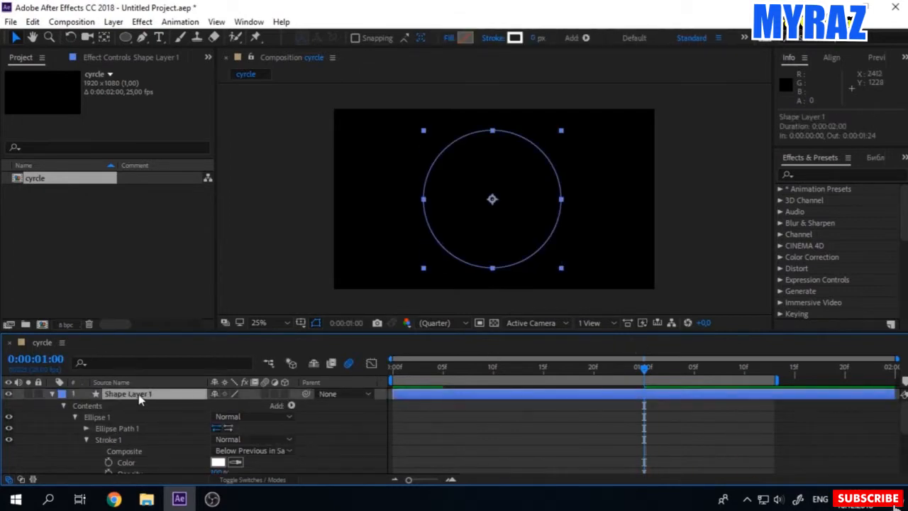
{"action": "key", "text": "u"}
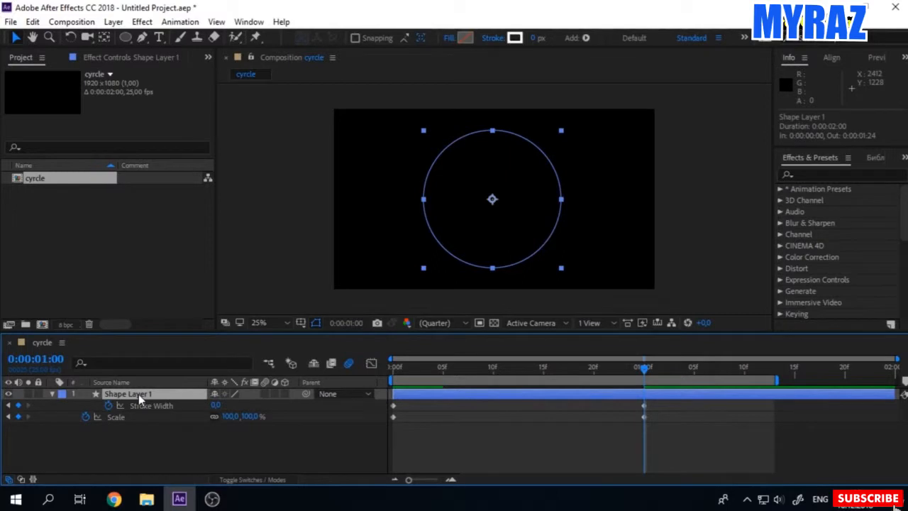
{"action": "left_click", "coordinate": [712, 450]}
{"action": "left_click_drag", "start_coordinate": [711, 445], "coordinate": [380, 386]}
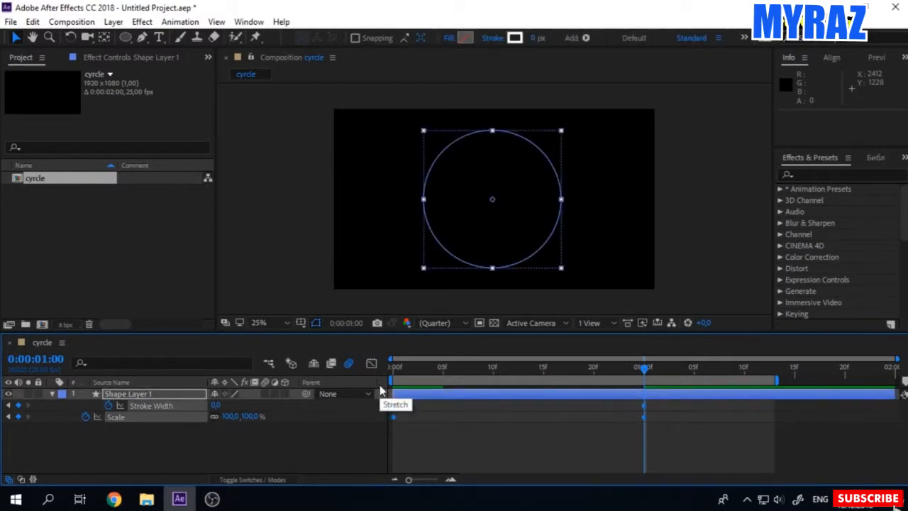
{"action": "key", "text": "F9"}
Reshape the speed curves in the Graph Editor so both animations peak early and slow down gradually, then preview the result.
{"action": "left_click", "coordinate": [370, 367]}
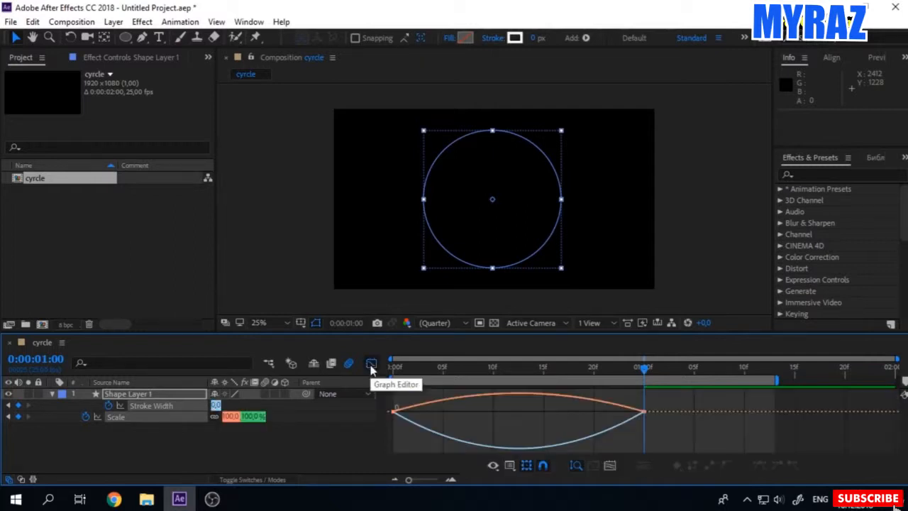
{"action": "left_click_drag", "start_coordinate": [674, 433], "coordinate": [521, 411]}
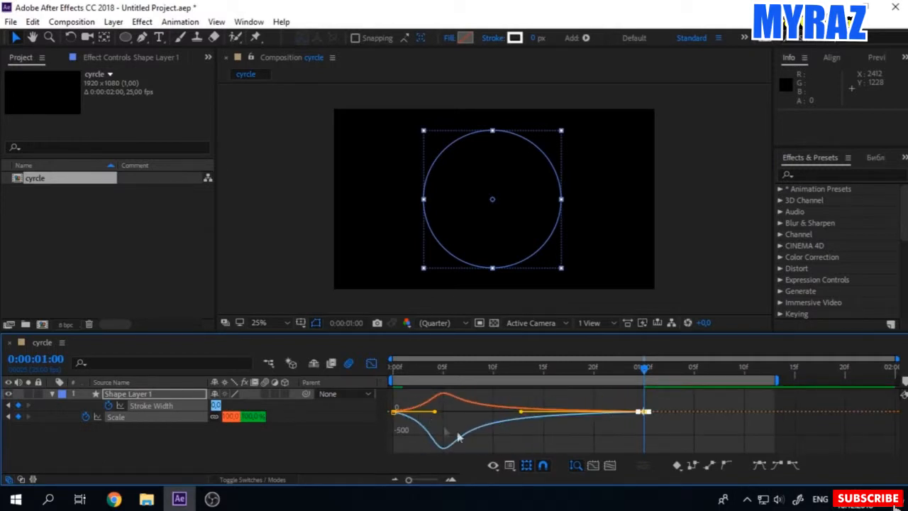
{"action": "left_click", "coordinate": [371, 364]}
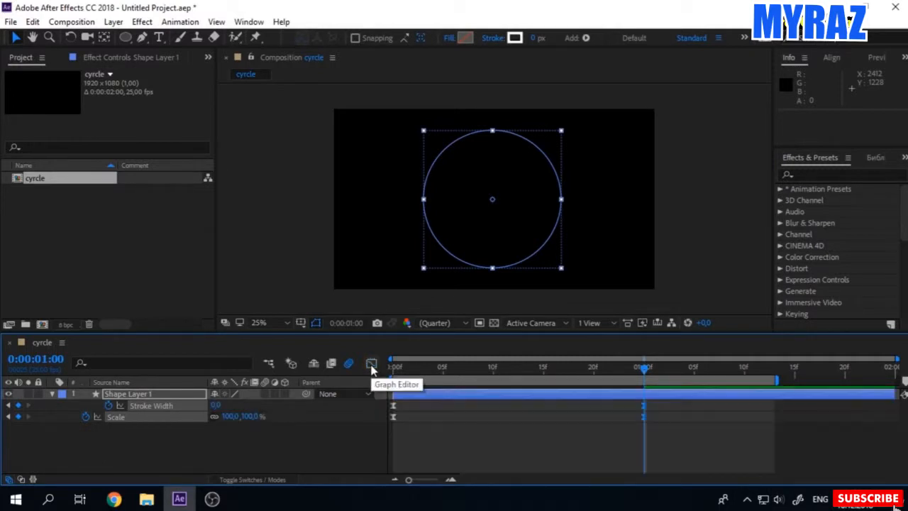
{"action": "key", "text": "space"}
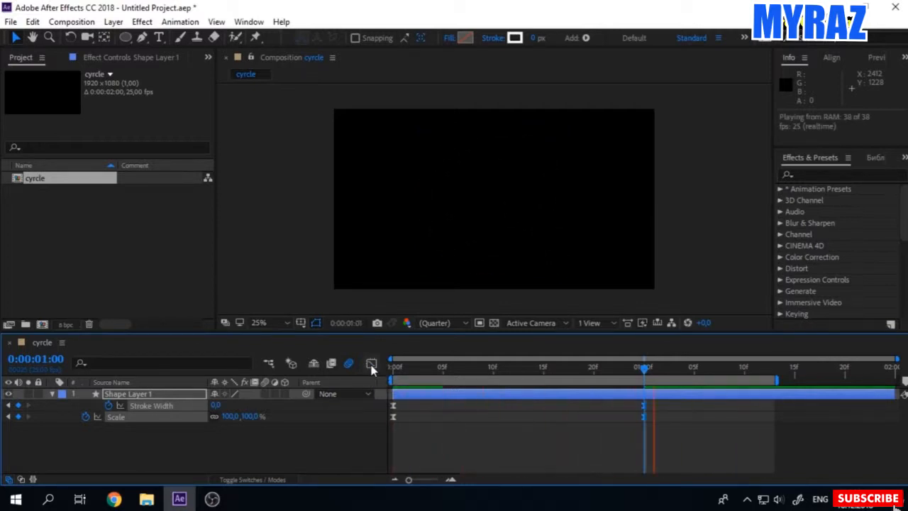
{"action": "key", "text": "space"}
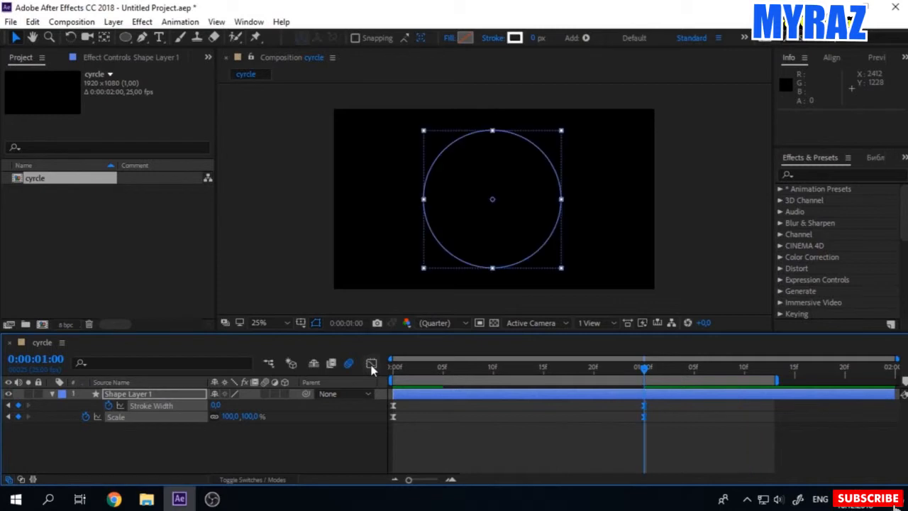
Collapse the circle shape layer's properties and duplicate the layer.
{"action": "left_click", "coordinate": [52, 395]}
{"action": "left_click", "coordinate": [121, 395]}
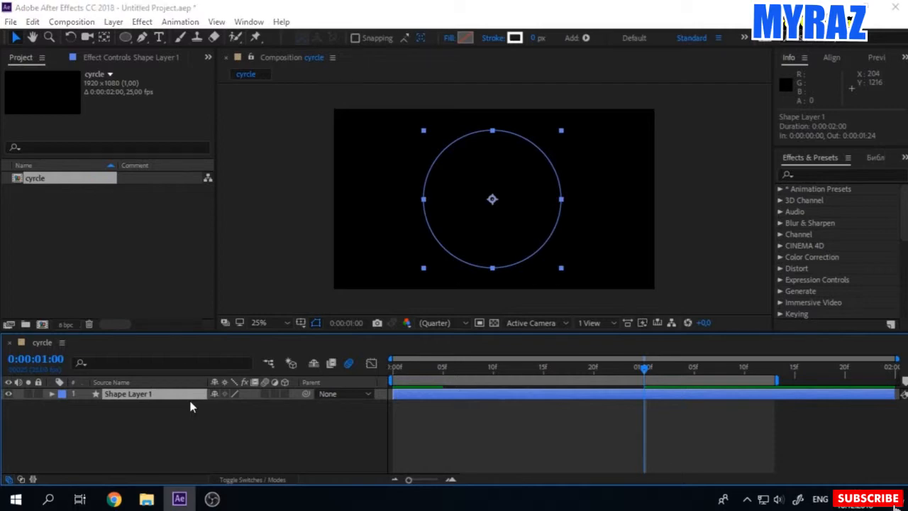
{"action": "key", "text": "ctrl+s"}
{"action": "left_click", "coordinate": [417, 325]}
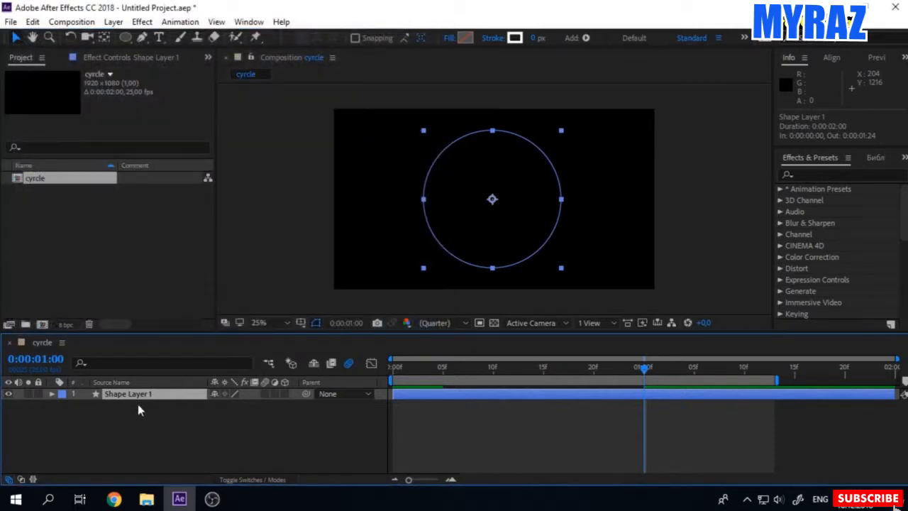
{"action": "key", "text": "ctrl+d"}
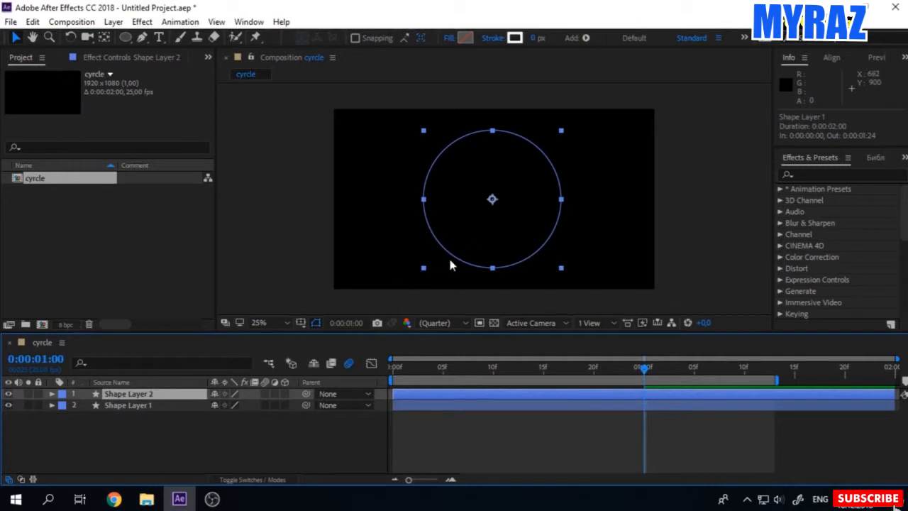
Duplicate the circle layer again and, with the playhead at 0:00:00:17, move the new copy to about 564, 524.
{"action": "key", "text": "ctrl+d"}
{"action": "key", "text": "space"}
{"action": "left_click_drag", "start_coordinate": [442, 253], "coordinate": [374, 251]}
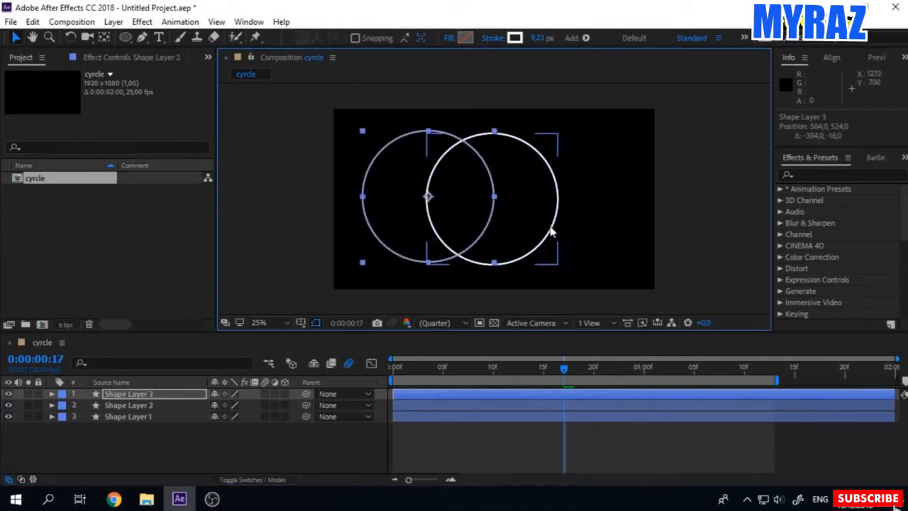
Move the Shape Layer 2 circle down and to the right, and place the Shape Layer 1 circle at about 1048, 456.
{"action": "left_click_drag", "start_coordinate": [550, 232], "coordinate": [618, 254]}
{"action": "left_click", "coordinate": [502, 145]}
{"action": "left_click_drag", "start_coordinate": [502, 145], "coordinate": [520, 131]}
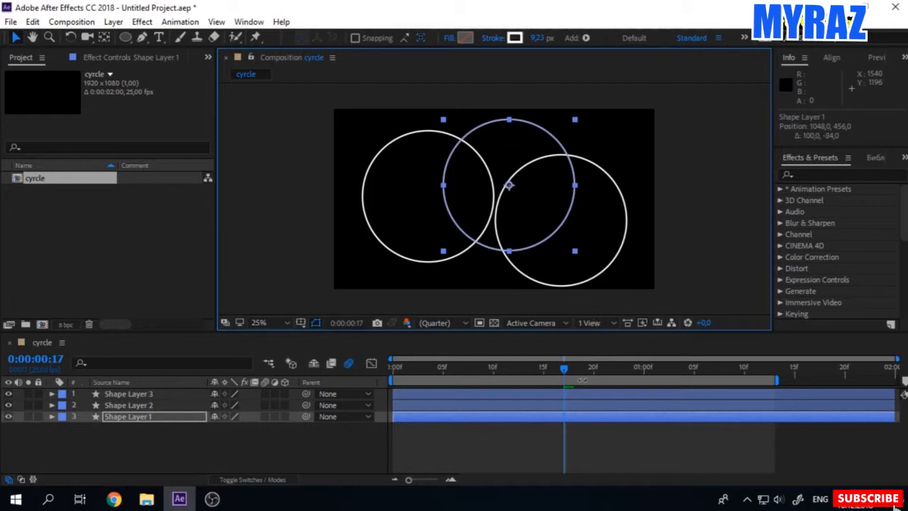
Offset Shape Layer 2 in time so that it starts at 0:00:00:02.
{"action": "left_click_drag", "start_coordinate": [564, 367], "coordinate": [394, 369]}
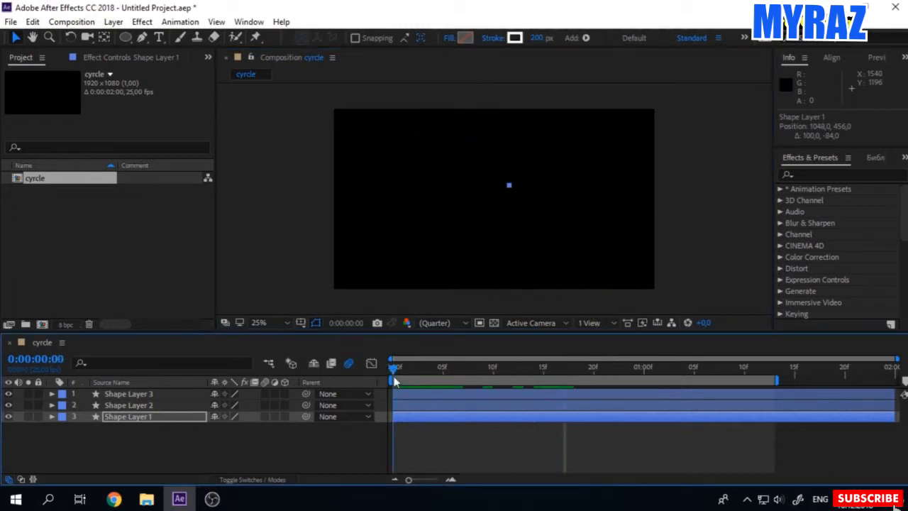
{"action": "left_click", "coordinate": [403, 370]}
{"action": "left_click", "coordinate": [412, 370]}
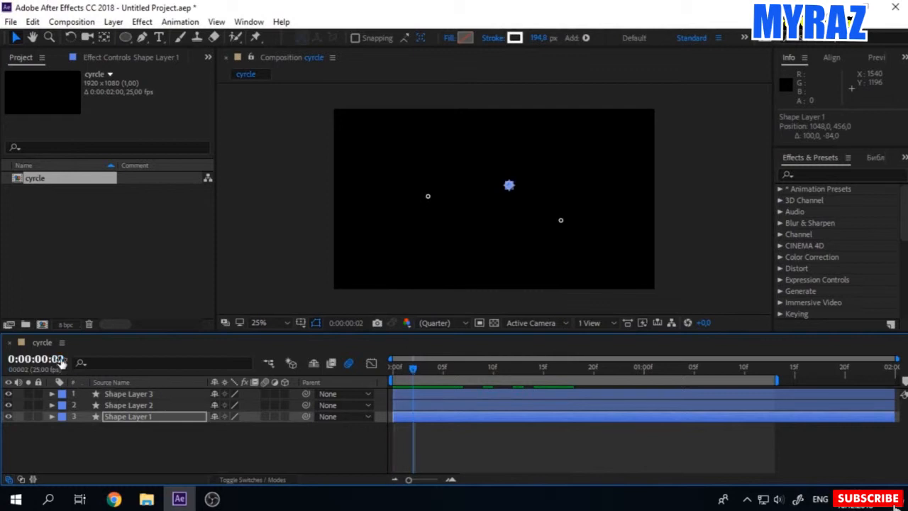
{"action": "left_click_drag", "start_coordinate": [405, 405], "coordinate": [417, 403]}
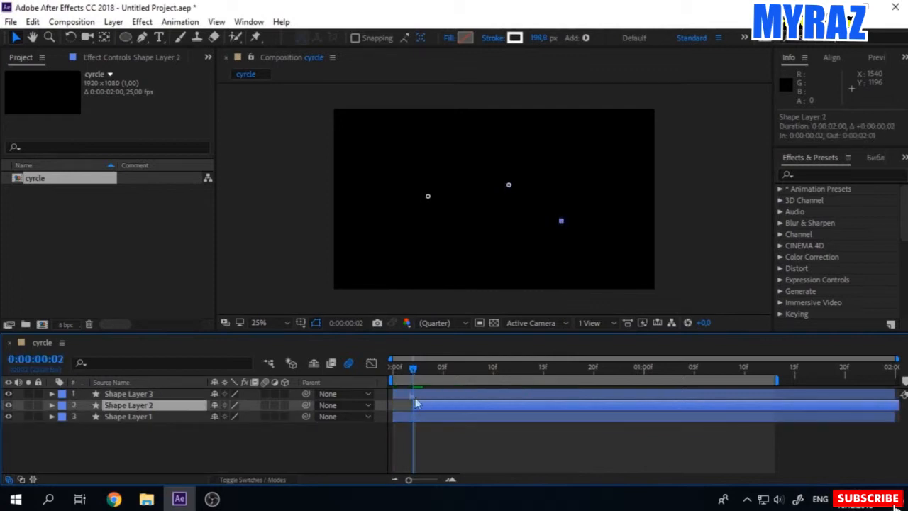
Offset Shape Layer 3 so that it starts at 0:00:00:04, and preview the staggered animation.
{"action": "left_click", "coordinate": [423, 369]}
{"action": "left_click", "coordinate": [432, 370]}
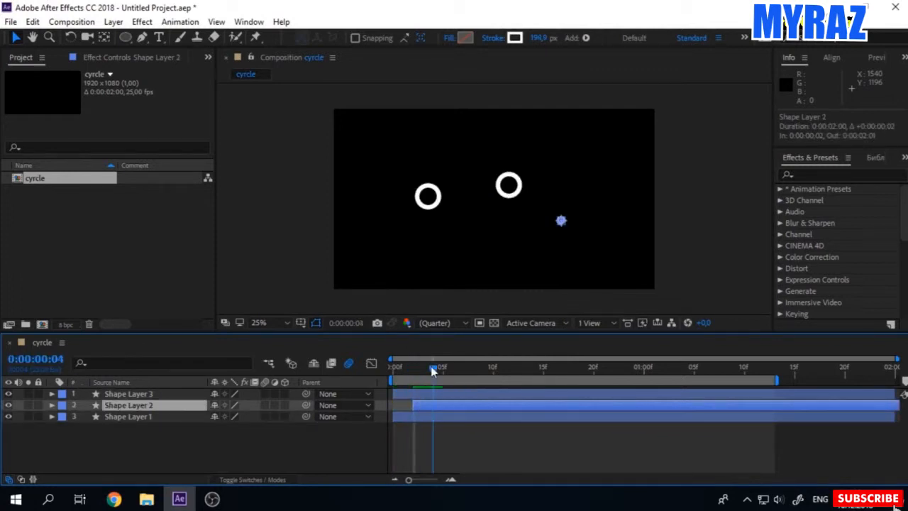
{"action": "left_click", "coordinate": [409, 398]}
{"action": "left_click_drag", "start_coordinate": [409, 398], "coordinate": [439, 398]}
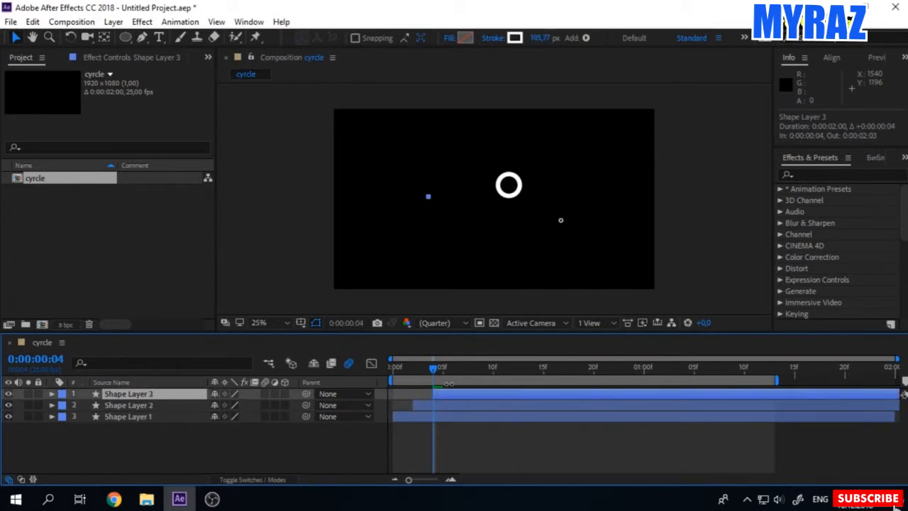
{"action": "key", "text": "space"}
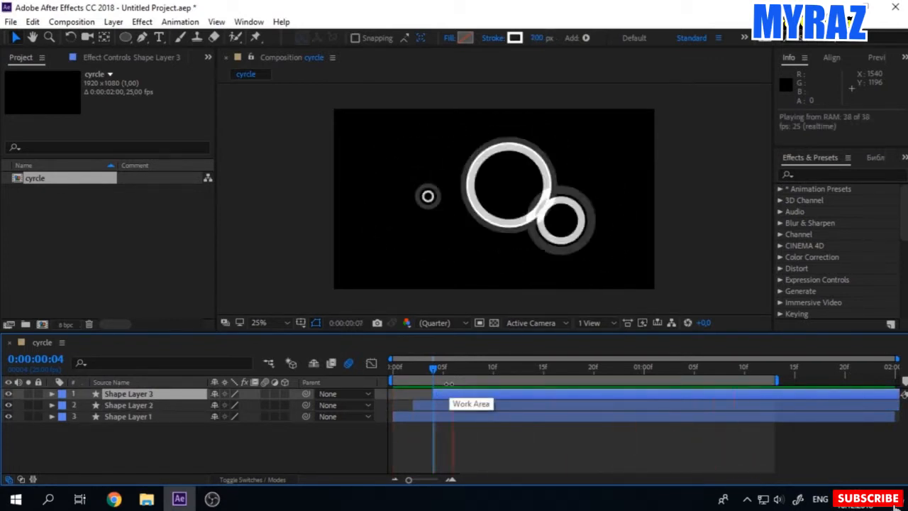
{"action": "key", "text": "space"}
With the playhead at 0:00:00:24, reduce the scale in Shape Layer 3's Ellipse 1 transform to 49% and collapse the layer.
{"action": "left_click", "coordinate": [406, 368]}
{"action": "left_click_drag", "start_coordinate": [408, 374], "coordinate": [634, 368]}
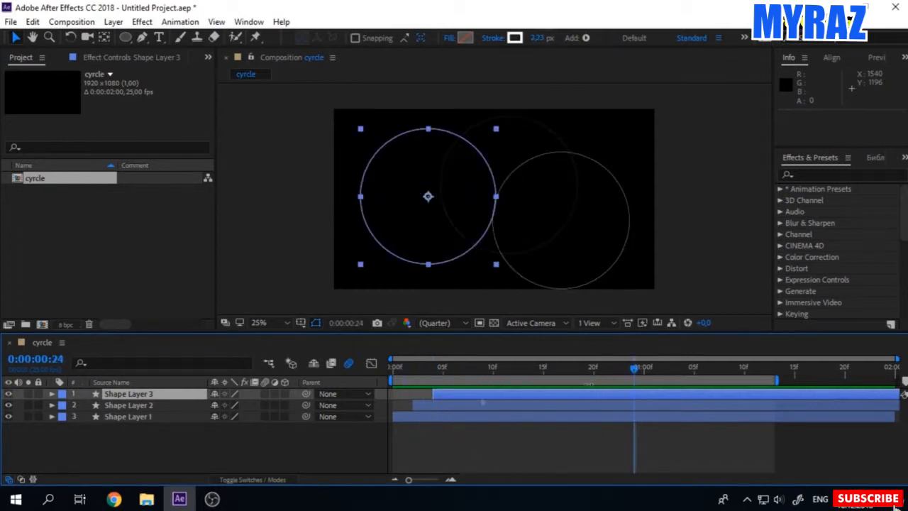
{"action": "left_click", "coordinate": [53, 395]}
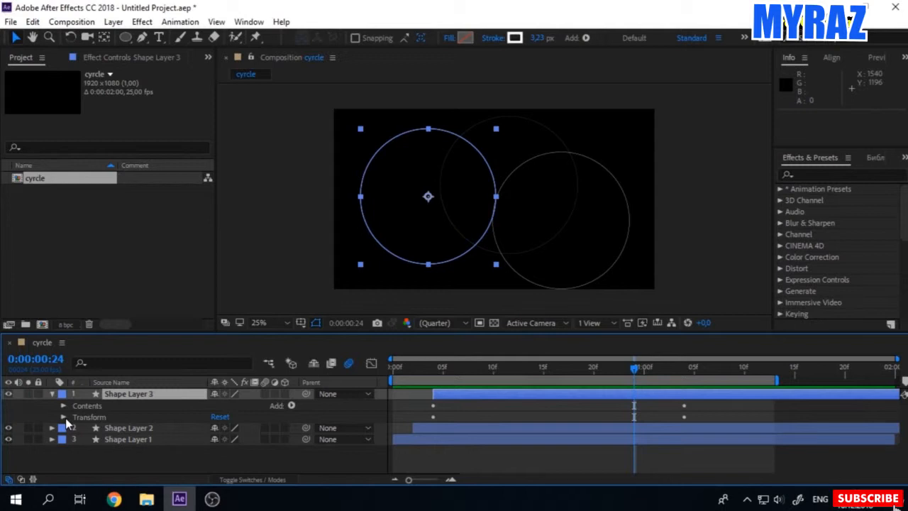
{"action": "left_click", "coordinate": [64, 417]}
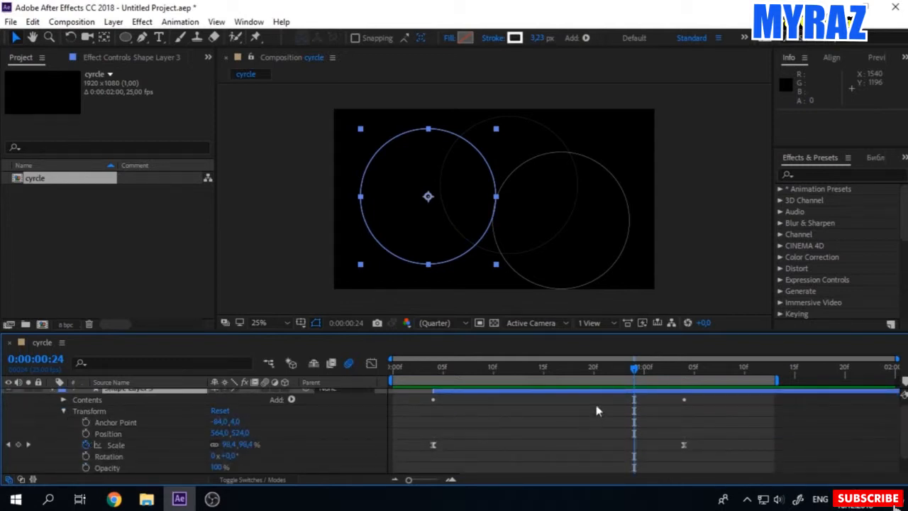
{"action": "left_click", "coordinate": [63, 411]}
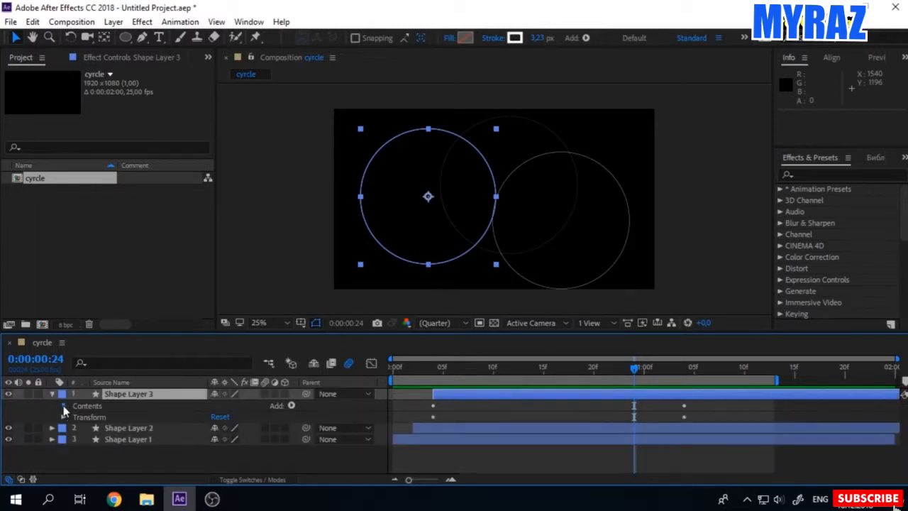
{"action": "left_click", "coordinate": [63, 406]}
{"action": "left_click", "coordinate": [76, 417]}
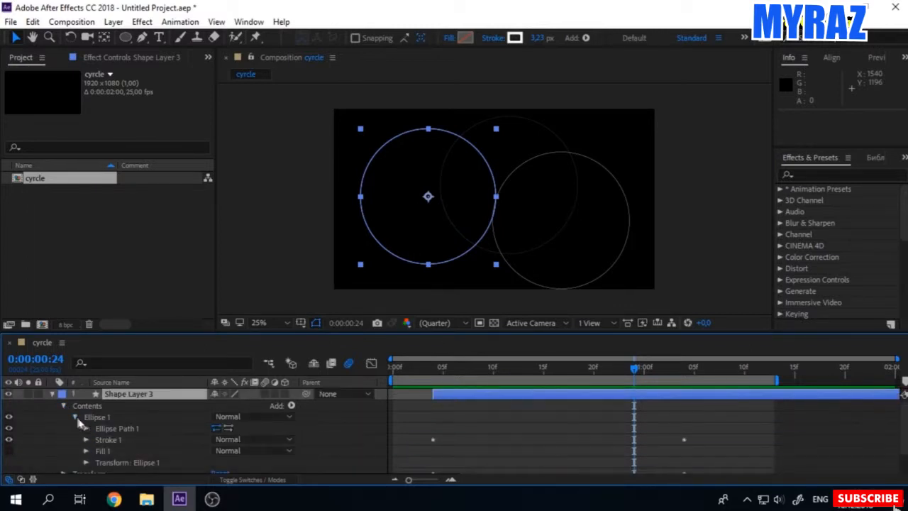
{"action": "left_click", "coordinate": [86, 463]}
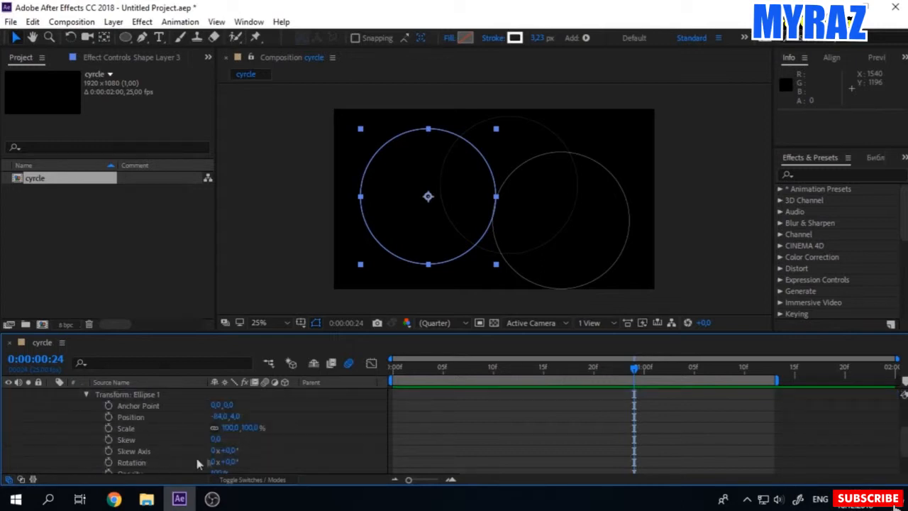
{"action": "mouse_move", "coordinate": [225, 428]}
{"action": "left_mouse_down"}
{"action": "mouse_move", "coordinate": [205, 435]}
{"action": "mouse_move", "coordinate": [228, 437]}
{"action": "mouse_move", "coordinate": [214, 437]}
{"action": "left_mouse_up"}
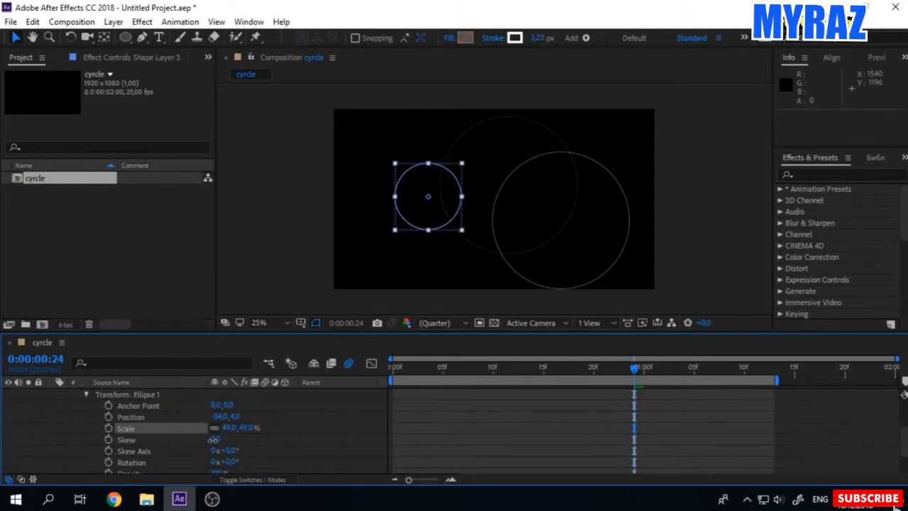
{"action": "scroll", "coordinate": [83, 431], "scroll_direction": "up", "scroll_amount": 3}
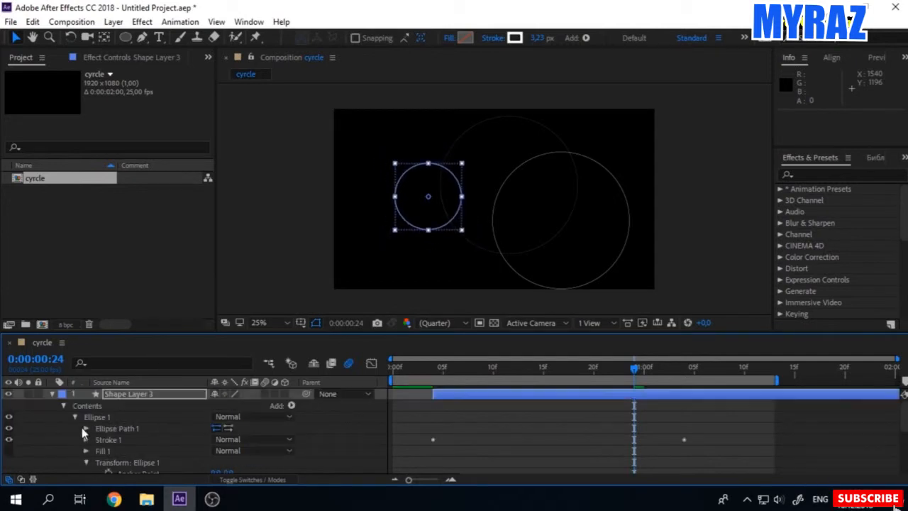
{"action": "left_click", "coordinate": [52, 394]}
Reduce the scale in Shape Layer 2's Ellipse 1 transform to 71% and collapse the layer.
{"action": "left_click", "coordinate": [125, 405]}
{"action": "left_click", "coordinate": [52, 405]}
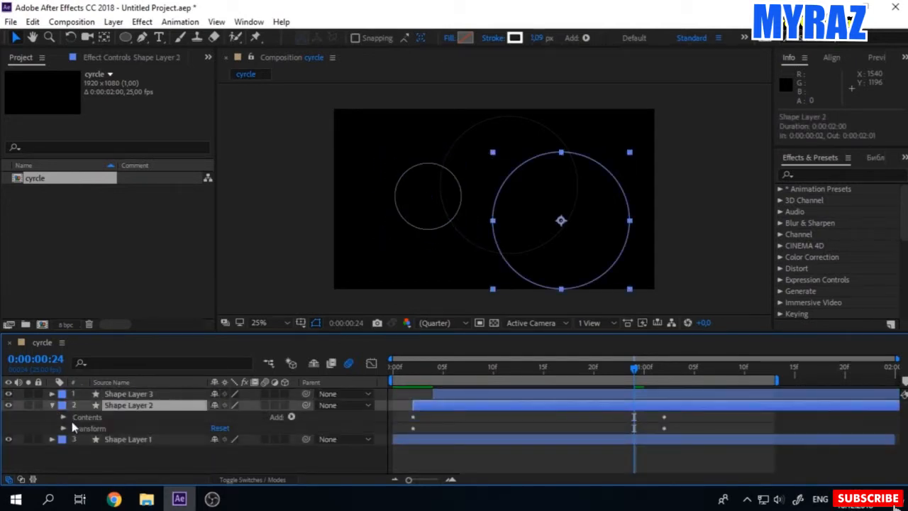
{"action": "left_click", "coordinate": [62, 417]}
{"action": "left_click", "coordinate": [75, 428]}
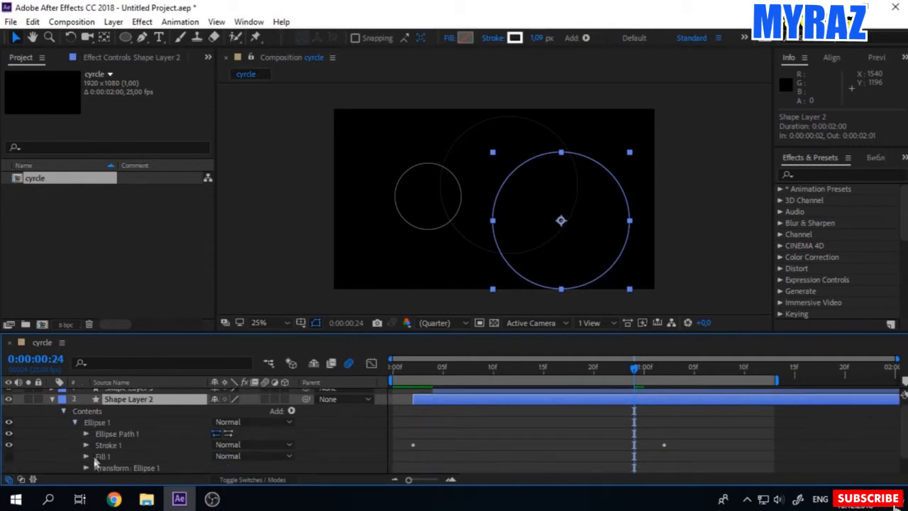
{"action": "left_click", "coordinate": [86, 468]}
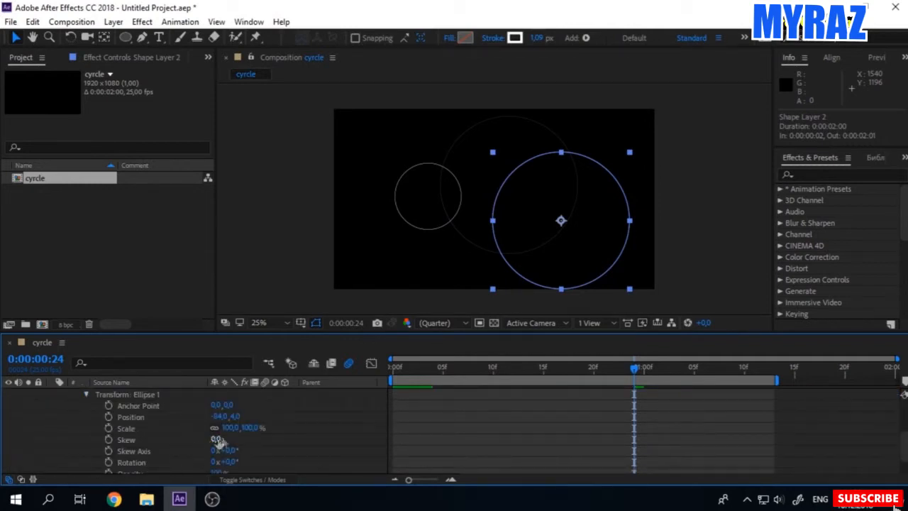
{"action": "left_click_drag", "start_coordinate": [230, 435], "coordinate": [211, 435]}
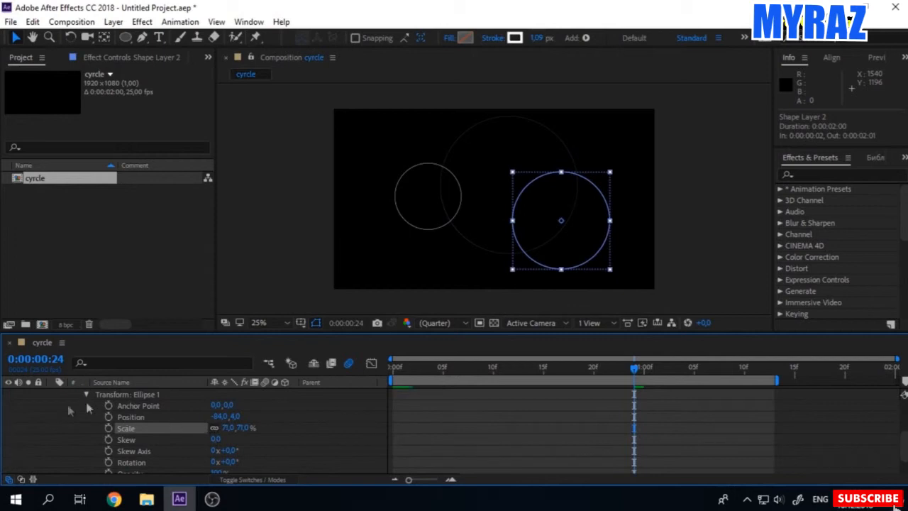
{"action": "scroll", "coordinate": [68, 424], "scroll_direction": "up", "scroll_amount": 3}
{"action": "left_click", "coordinate": [54, 406]}
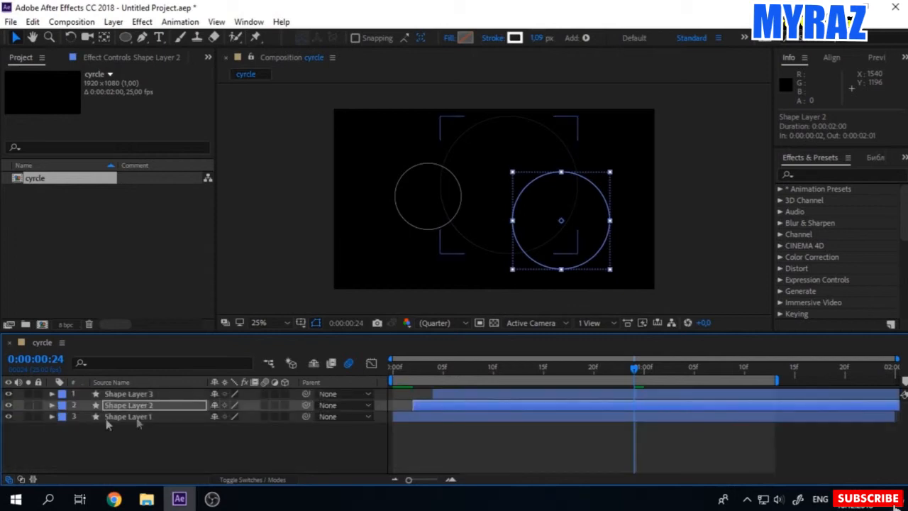
Change the stroke color of Shape Layer 2 to red F80909.
{"action": "left_click", "coordinate": [515, 39]}
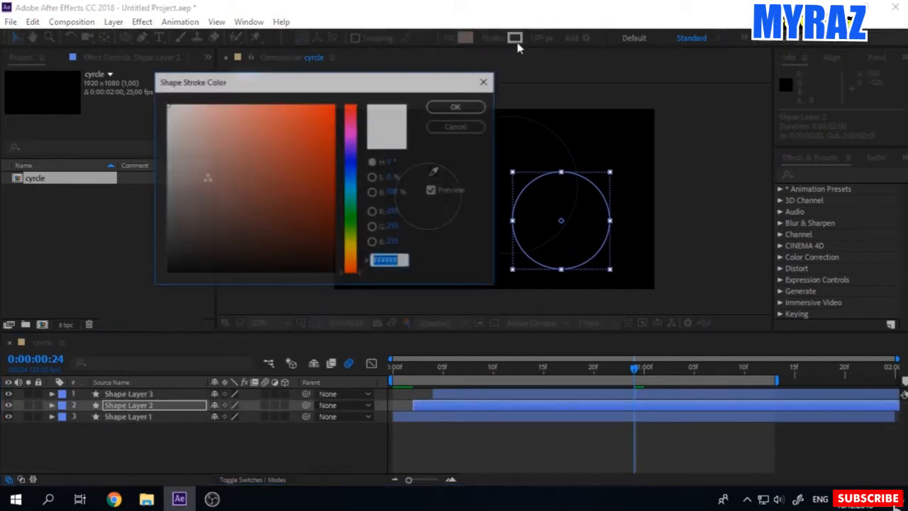
{"action": "type", "text": "E61E1E"}
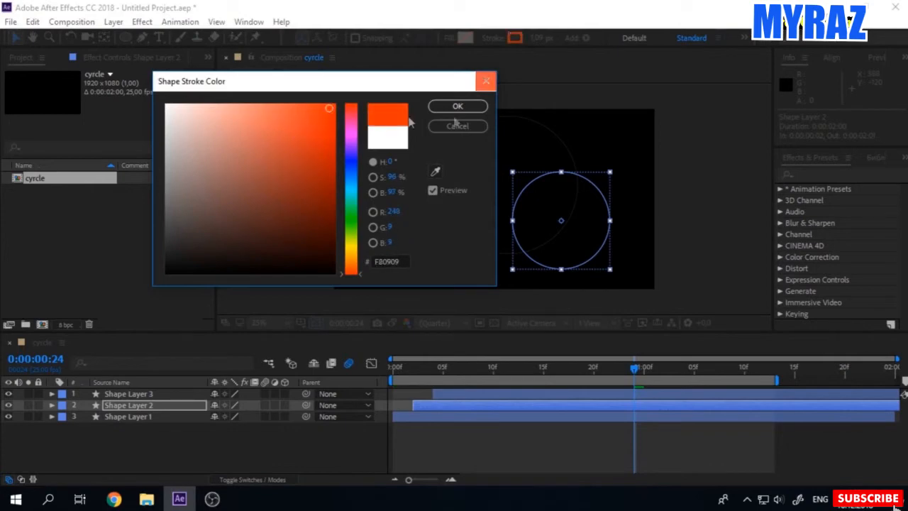
{"action": "left_click", "coordinate": [458, 106]}
Change the stroke color of Shape Layer 1 to a bright green and deselect the layer.
{"action": "left_click", "coordinate": [145, 395]}
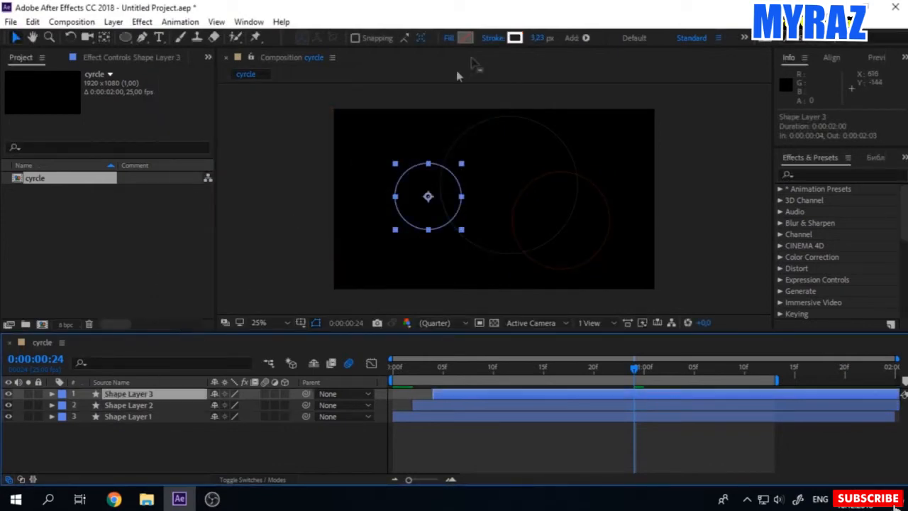
{"action": "left_click", "coordinate": [146, 417]}
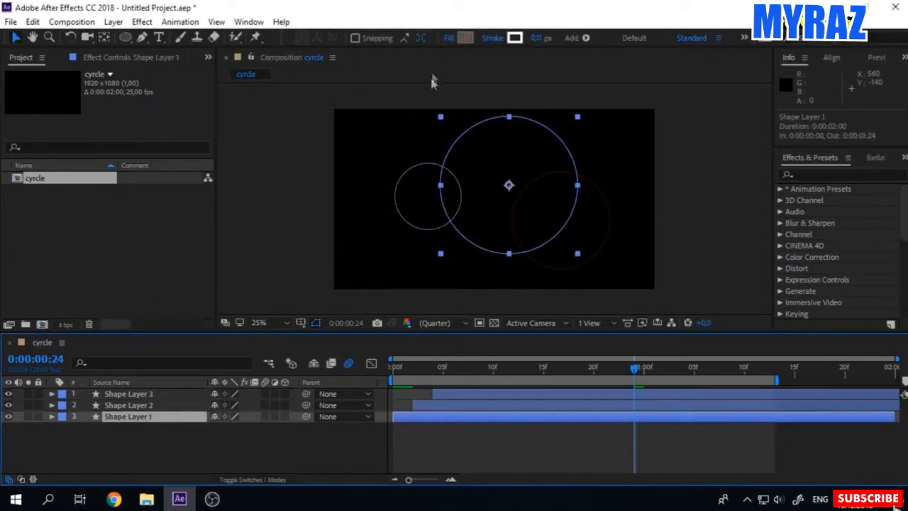
{"action": "left_click", "coordinate": [515, 38]}
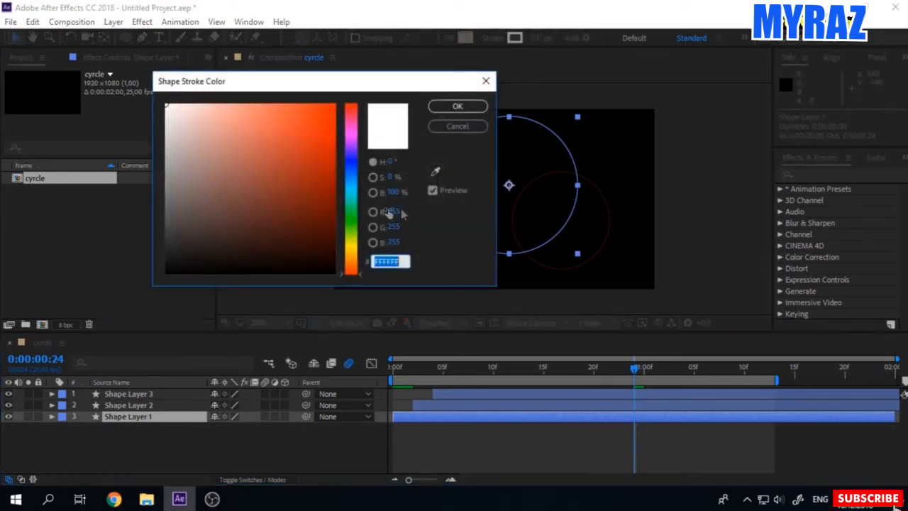
{"action": "left_click", "coordinate": [355, 215]}
{"action": "left_click", "coordinate": [316, 129]}
{"action": "left_click", "coordinate": [457, 106]}
{"action": "left_click", "coordinate": [281, 418]}
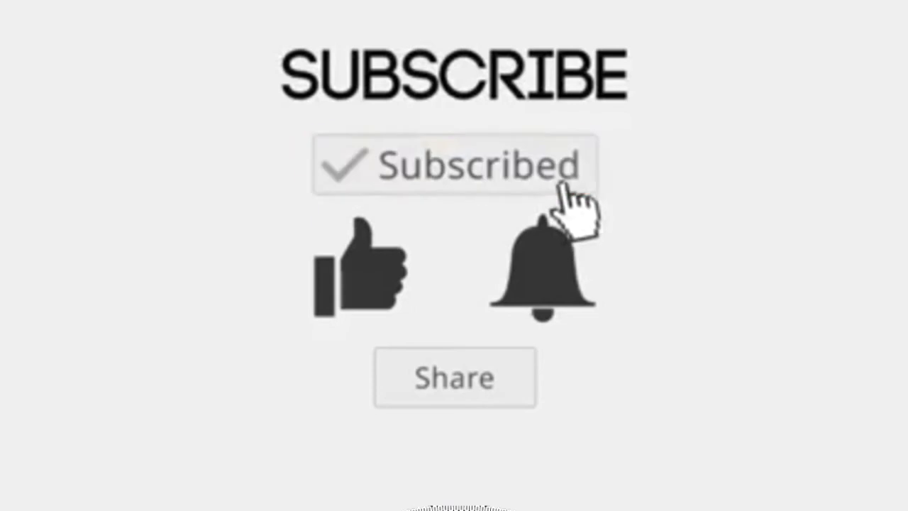